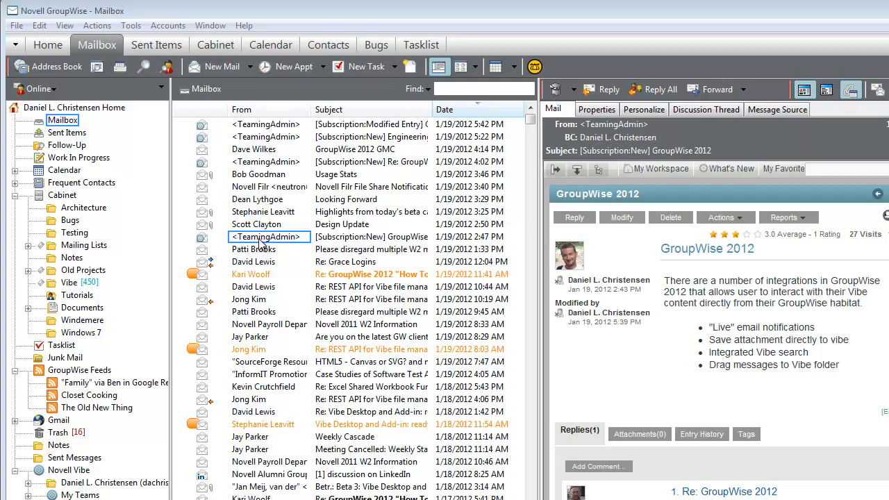
{"action": "left_click", "coordinate": [264, 242]}
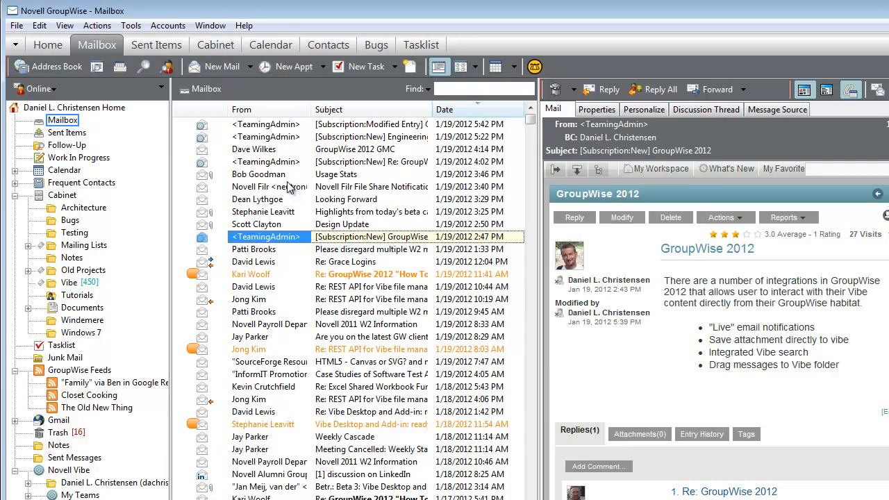
{"action": "left_click", "coordinate": [277, 164]}
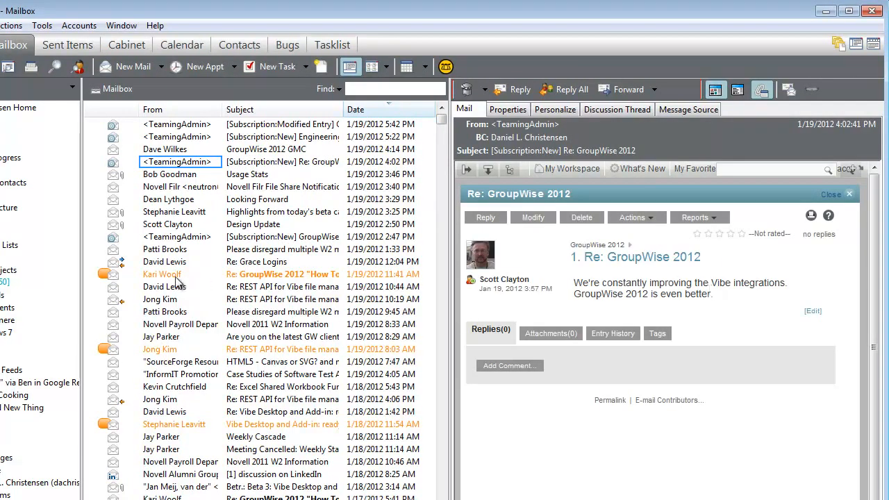
{"action": "left_click", "coordinate": [185, 237]}
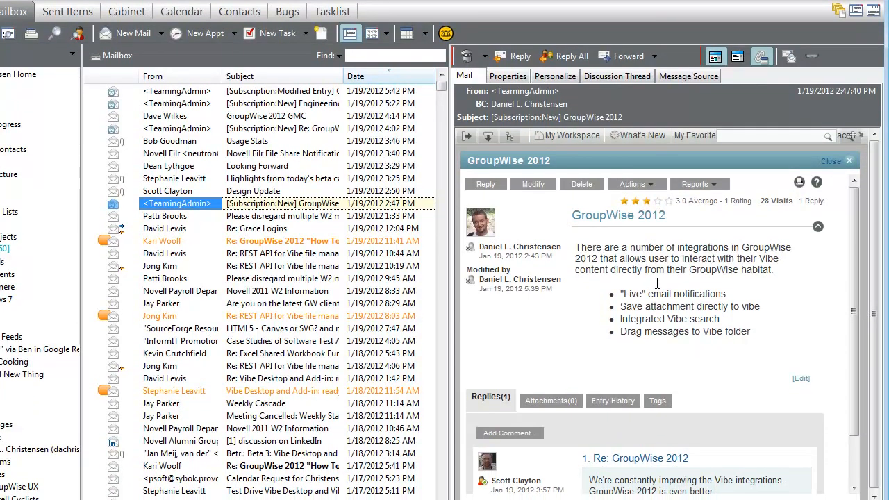
Give the GroupWise 2012 Vibe entry a four-star rating, then view and close its author's profile card
{"action": "left_click", "coordinate": [656, 186]}
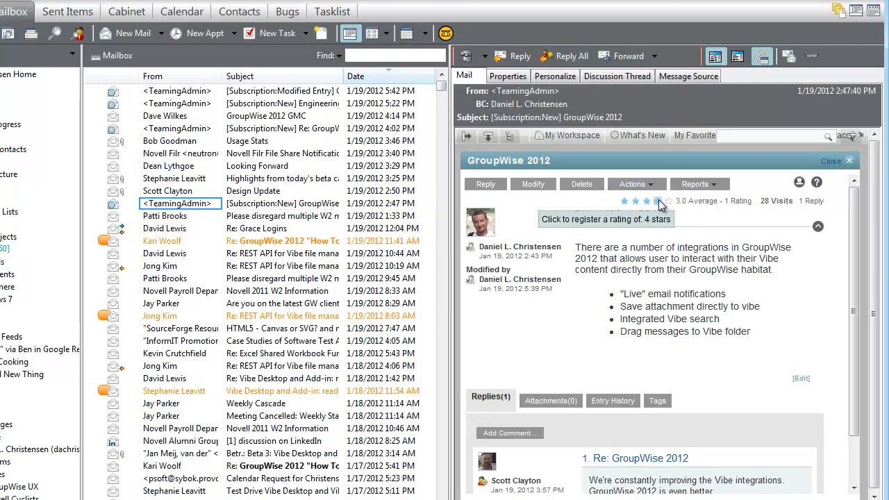
{"action": "left_click", "coordinate": [658, 202]}
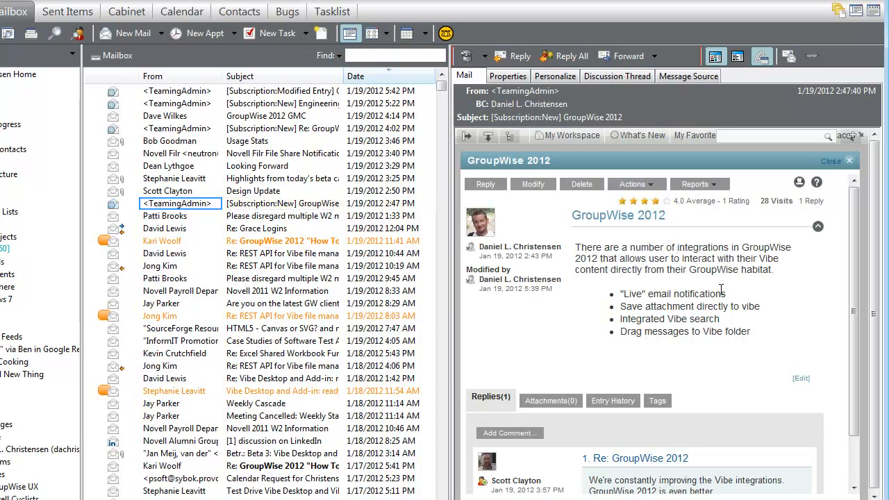
{"action": "left_click", "coordinate": [521, 247]}
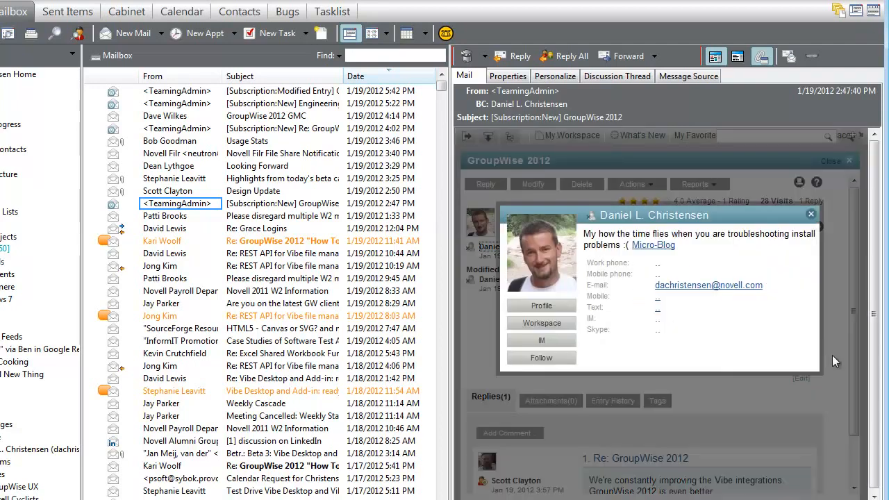
{"action": "left_click", "coordinate": [811, 216]}
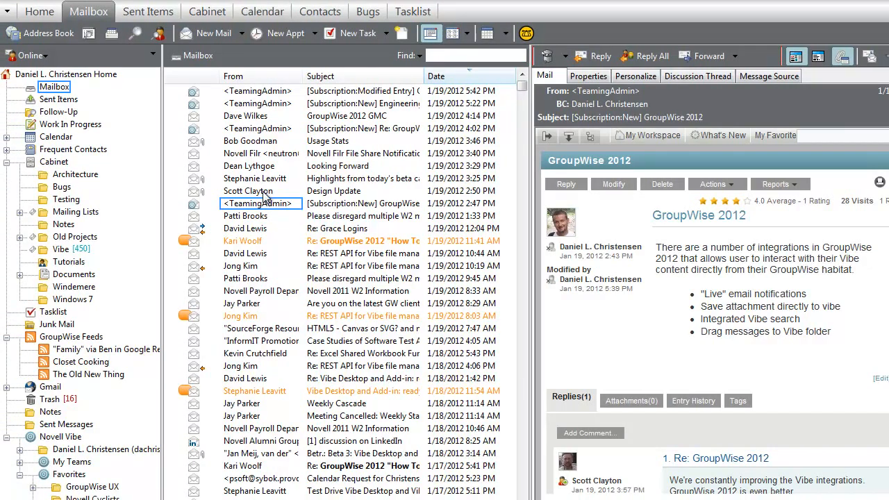
Save design.doc from Design Update to Vibe Integrations > Files as 'Vibe Integration Design Document'
{"action": "left_click", "coordinate": [263, 192]}
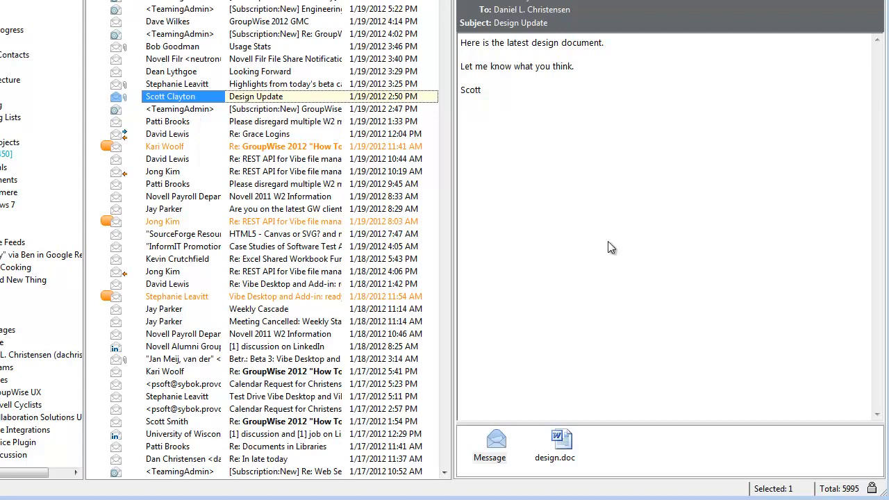
{"action": "right_click", "coordinate": [560, 445]}
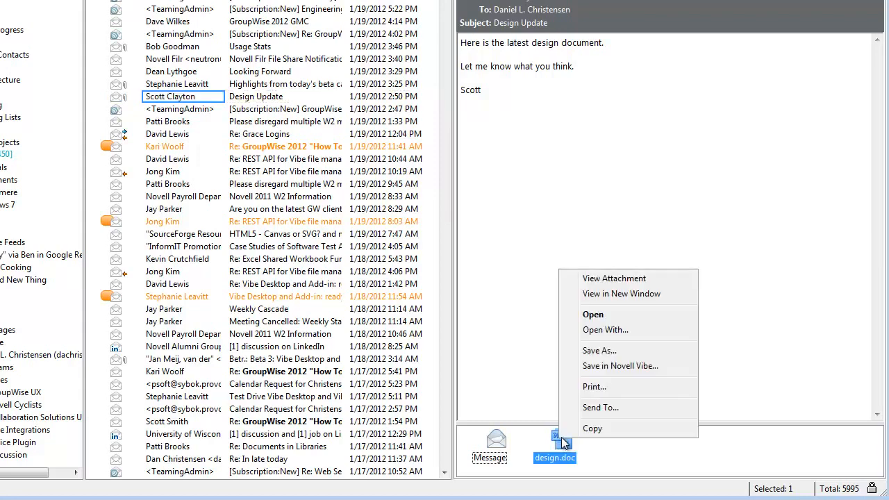
{"action": "left_click", "coordinate": [621, 366]}
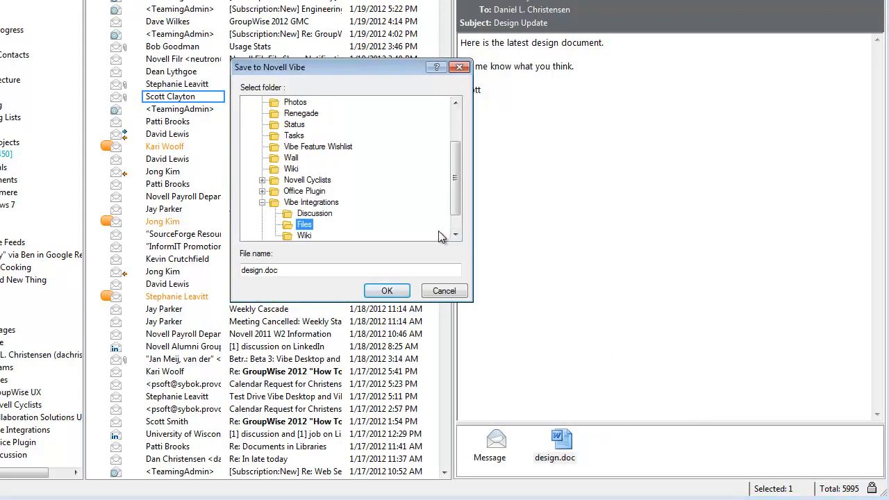
{"action": "scroll", "coordinate": [427, 222], "scroll_direction": "up", "scroll_amount": 2}
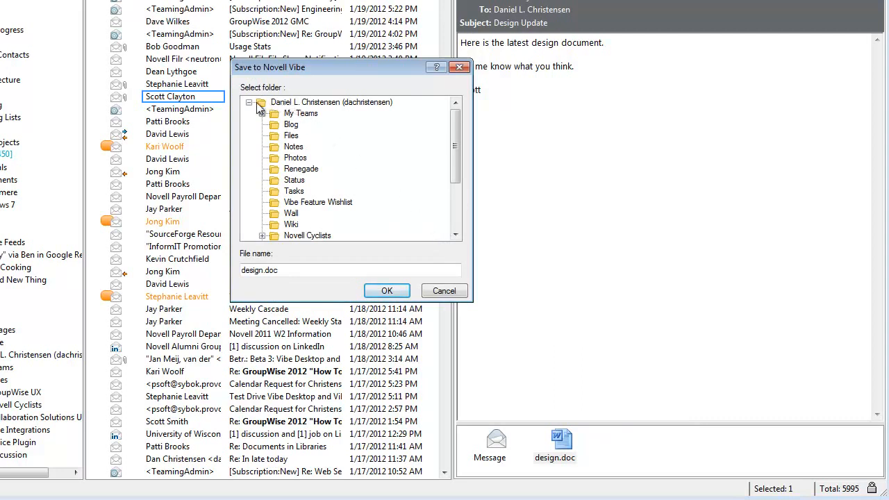
{"action": "scroll", "coordinate": [381, 111], "scroll_direction": "down", "scroll_amount": 2}
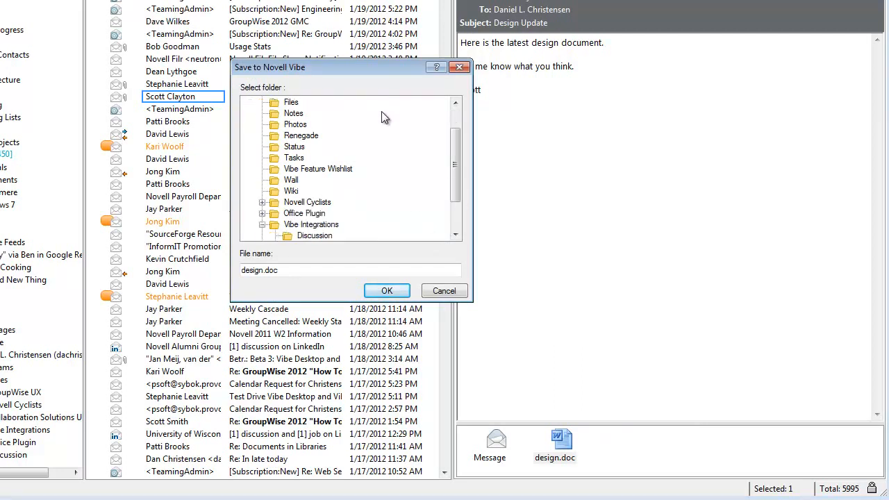
{"action": "left_click", "coordinate": [305, 214]}
{"action": "left_click_drag", "start_coordinate": [260, 271], "coordinate": [242, 274]}
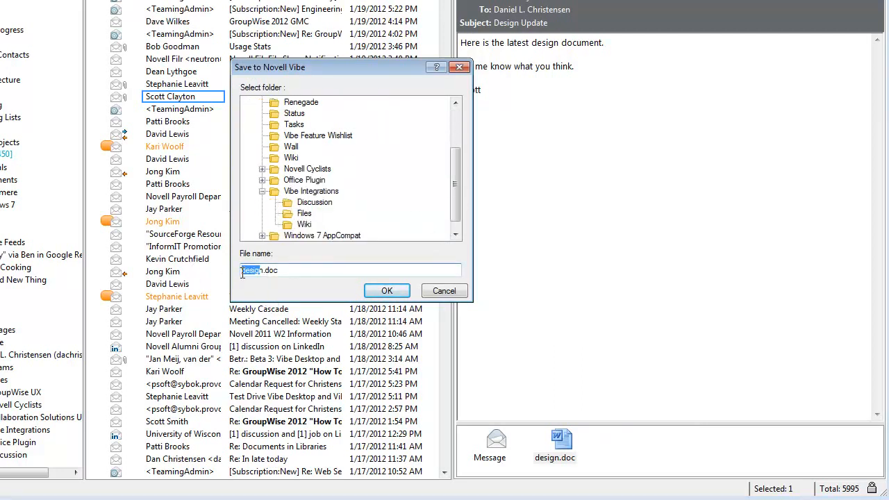
{"action": "type", "text": "Vi"}
{"action": "type", "text": "be Integration De"}
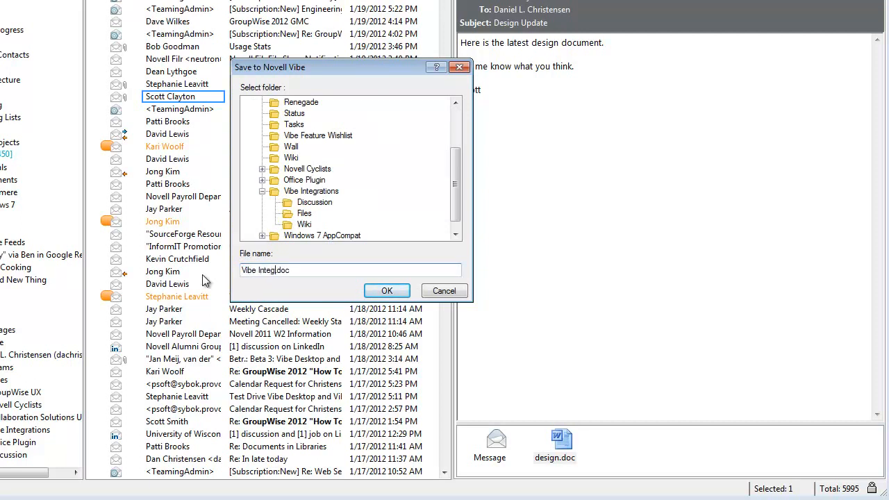
{"action": "type", "text": "sign Document"}
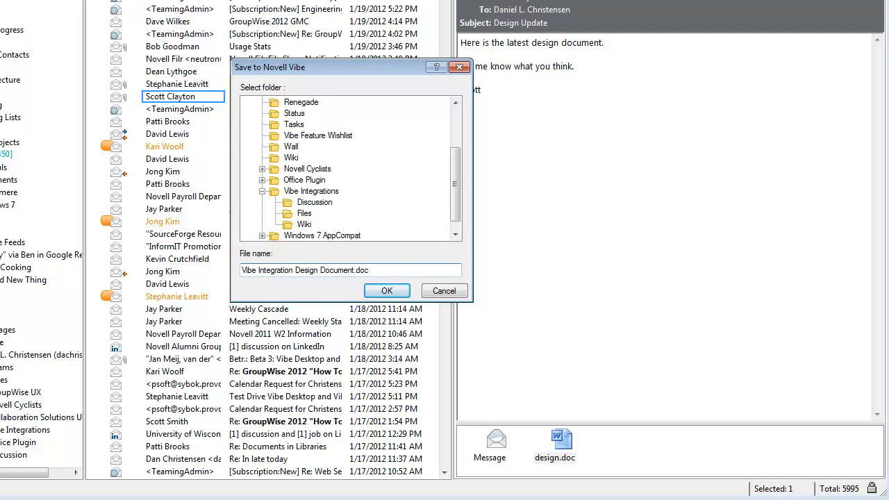
{"action": "left_click", "coordinate": [388, 291]}
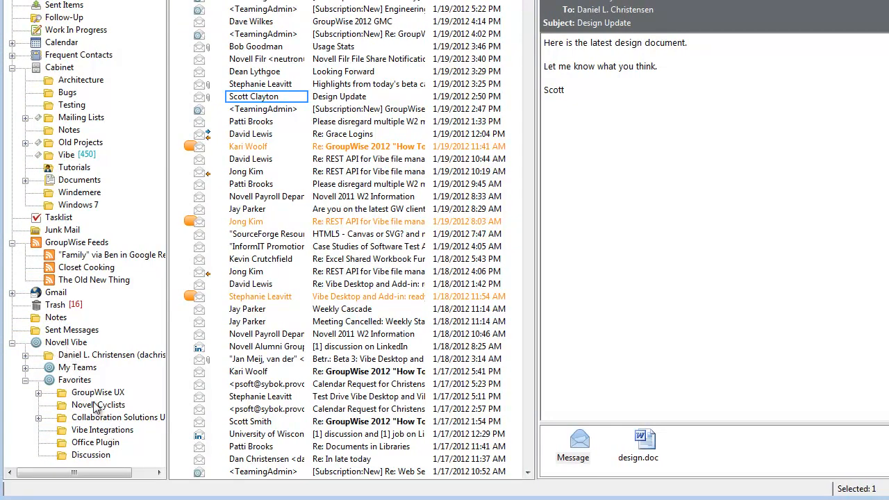
{"action": "left_click", "coordinate": [97, 430]}
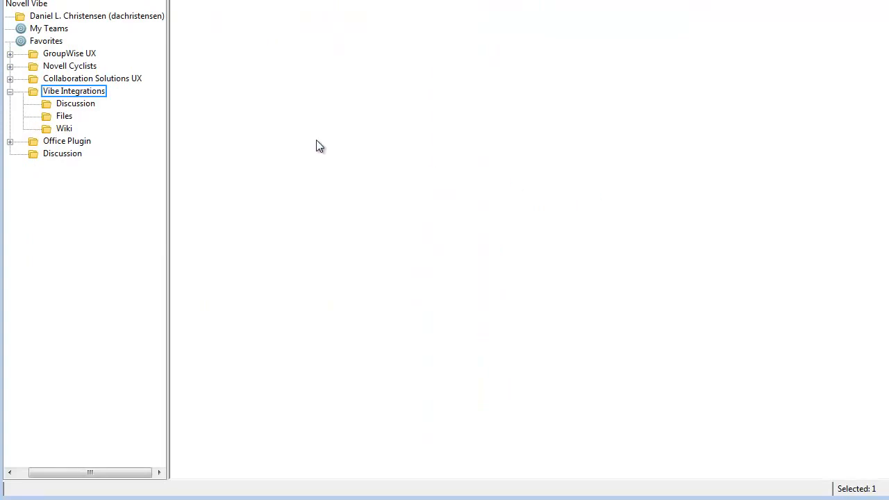
{"action": "left_click", "coordinate": [209, 91]}
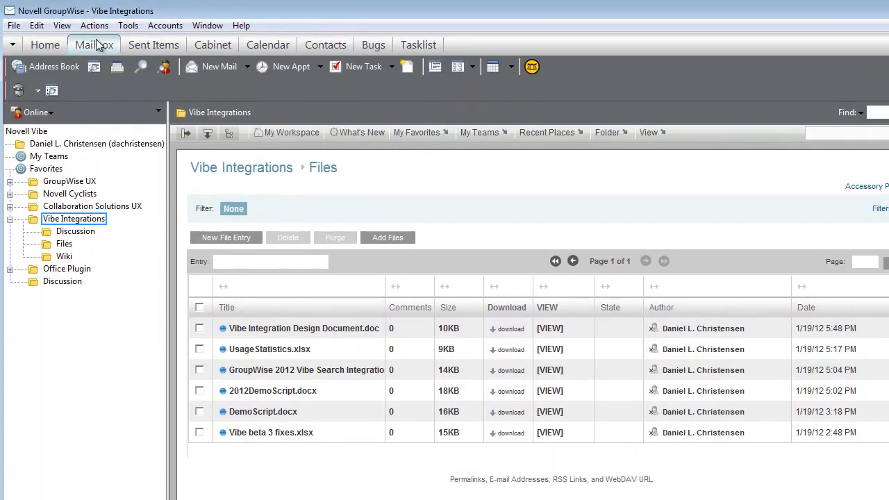
{"action": "left_click", "coordinate": [95, 44]}
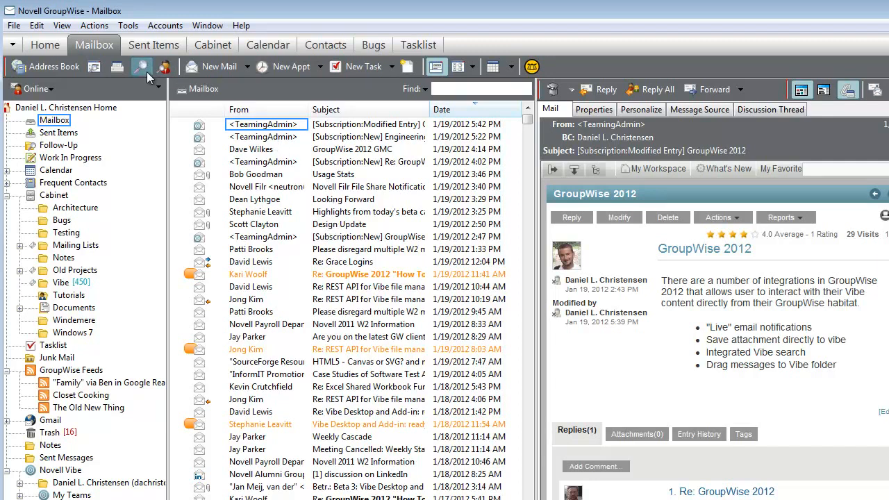
Search Vibe for Document items matching 'GroupWise 2012' by a specific author, returning 4 results
{"action": "left_click", "coordinate": [142, 67]}
{"action": "left_click_drag", "start_coordinate": [196, 25], "coordinate": [422, 168]}
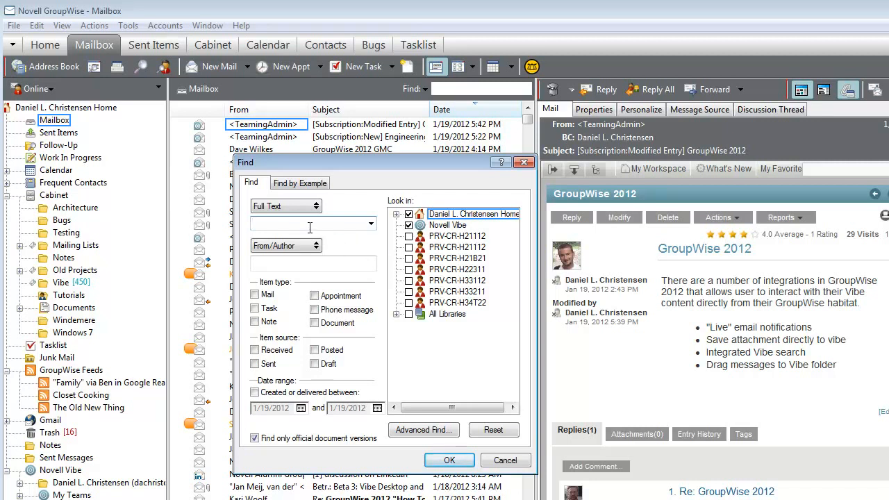
{"action": "type", "text": "GroupWise 2012"}
{"action": "key", "text": "Tab"}
{"action": "key", "text": "Tab"}
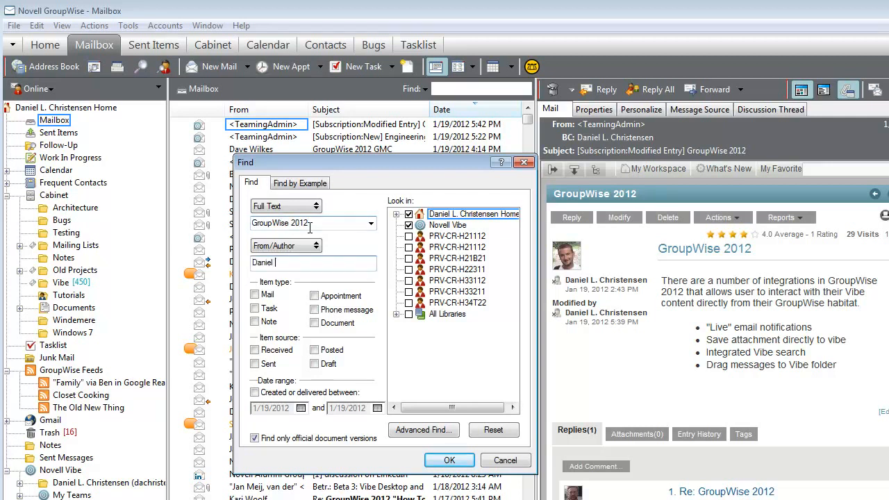
{"action": "left_click", "coordinate": [314, 323]}
{"action": "left_click", "coordinate": [449, 461]}
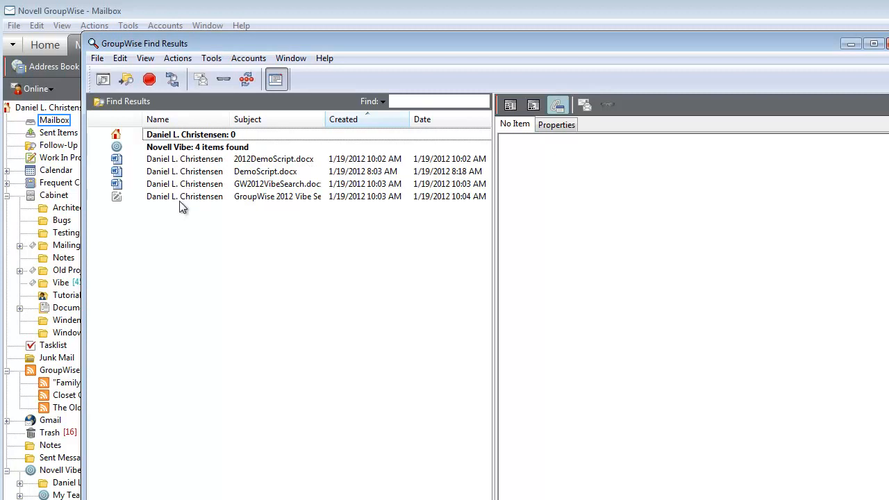
Open and close GW2012VibeSearch.docx from the results, then start a forward of it
{"action": "left_click_drag", "start_coordinate": [263, 36], "coordinate": [258, 44]}
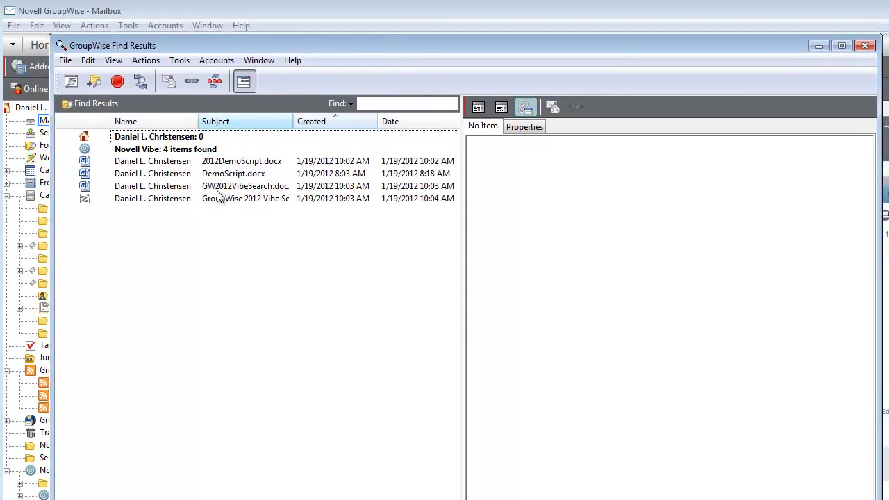
{"action": "left_click", "coordinate": [141, 186]}
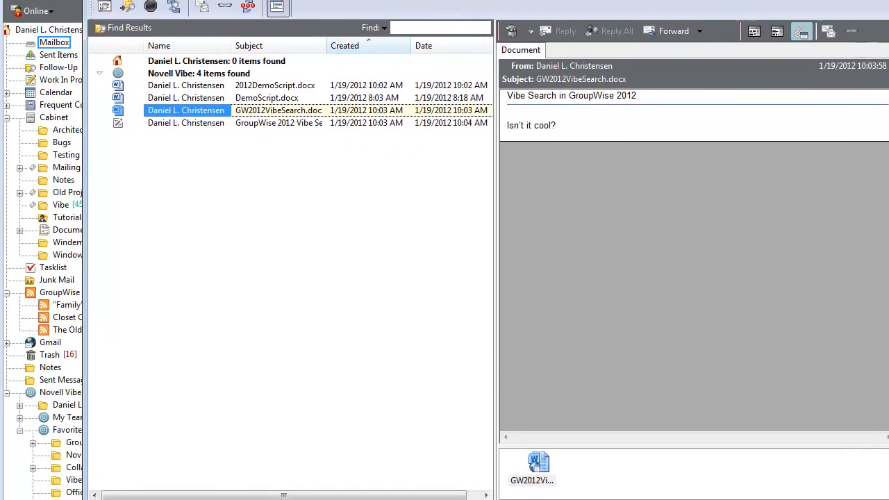
{"action": "double_click", "coordinate": [192, 109]}
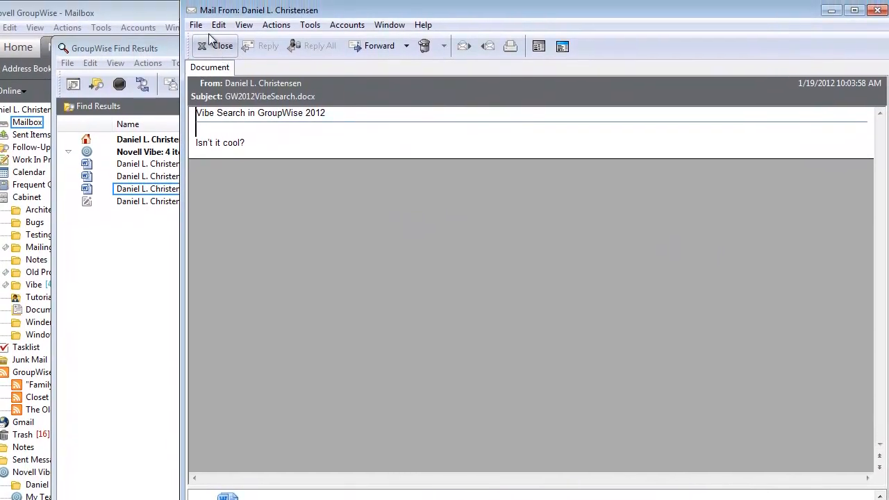
{"action": "left_click", "coordinate": [223, 3]}
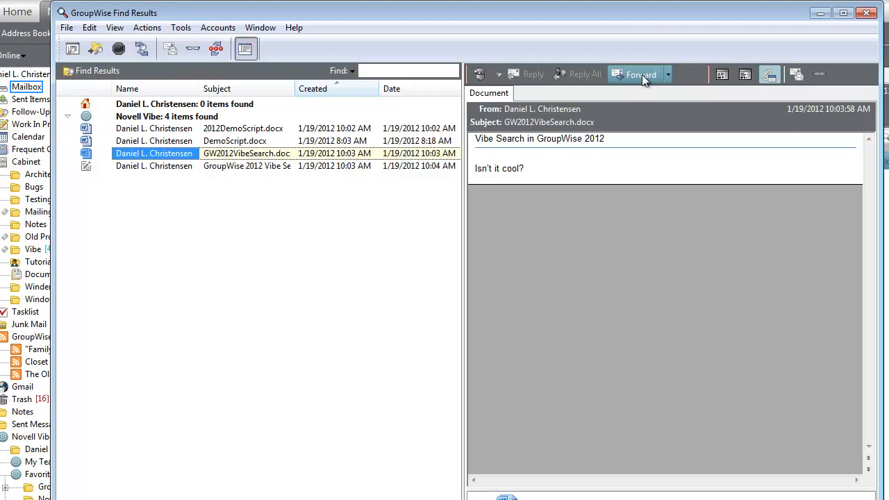
{"action": "left_click", "coordinate": [635, 10]}
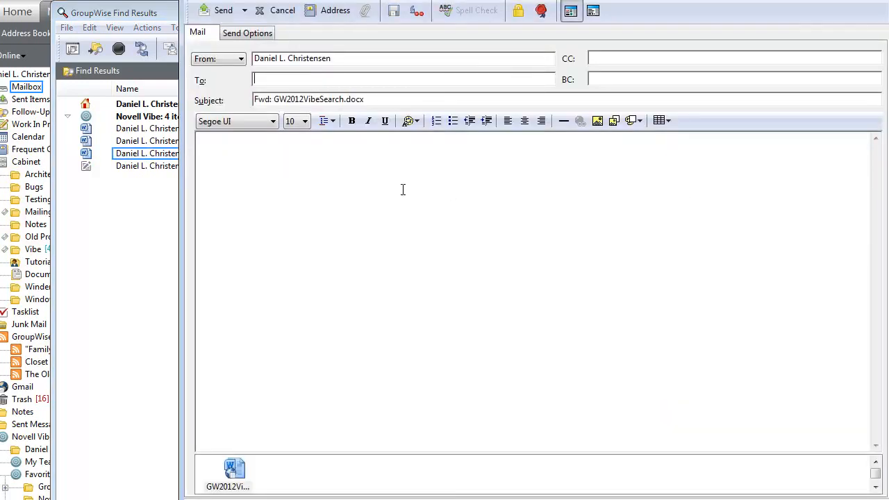
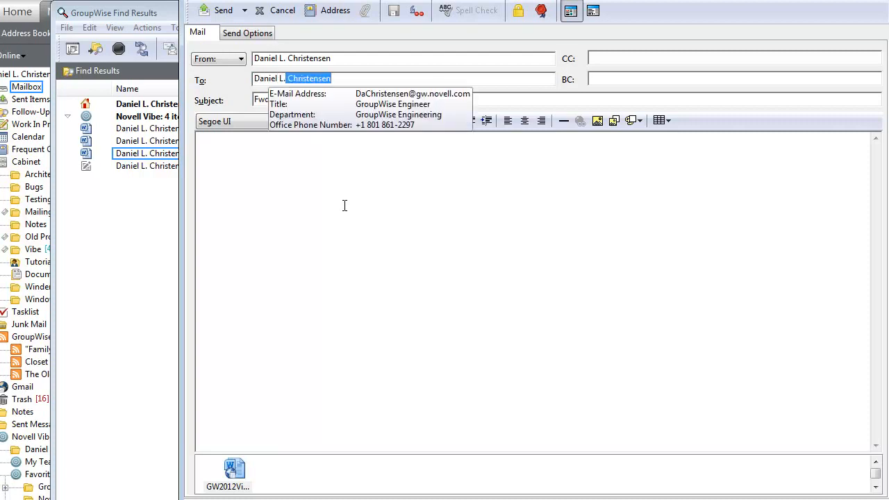
Send the forward to the chosen recipient with the note 'Here is the document', then close Find Results
{"action": "left_click", "coordinate": [344, 206]}
{"action": "type", "text": "He"}
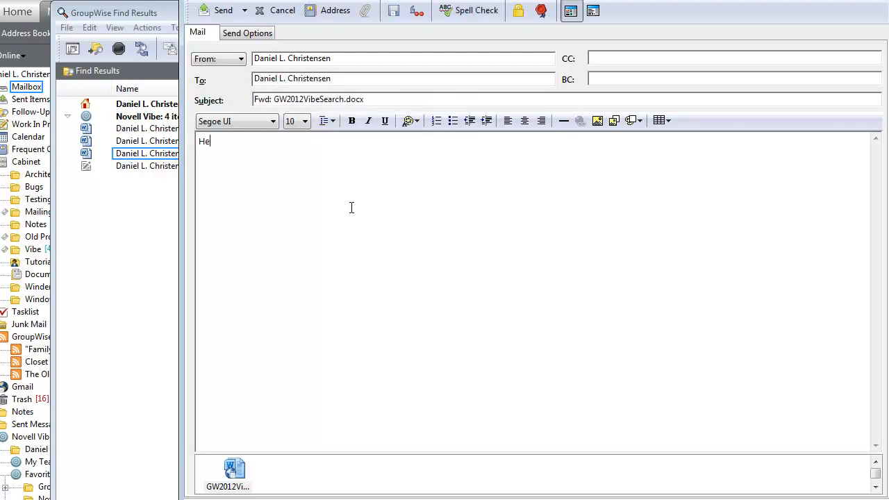
{"action": "type", "text": "re is the document."}
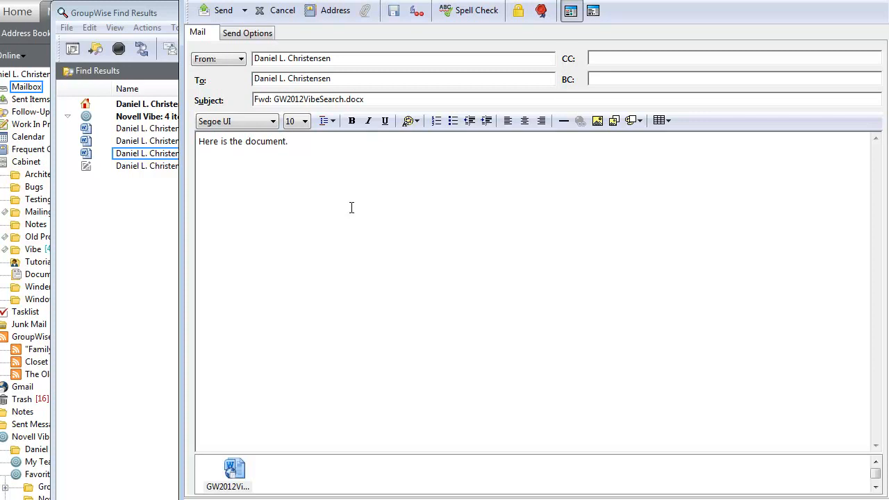
{"action": "left_click", "coordinate": [223, 14]}
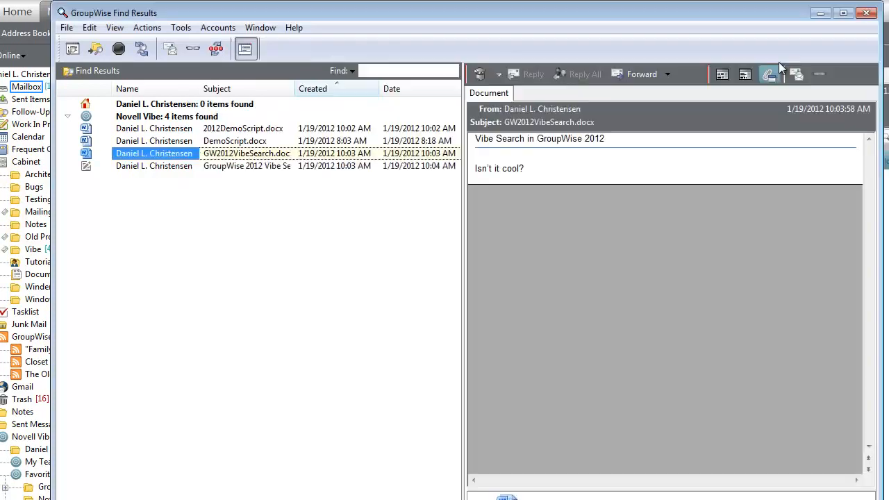
{"action": "left_click", "coordinate": [867, 14]}
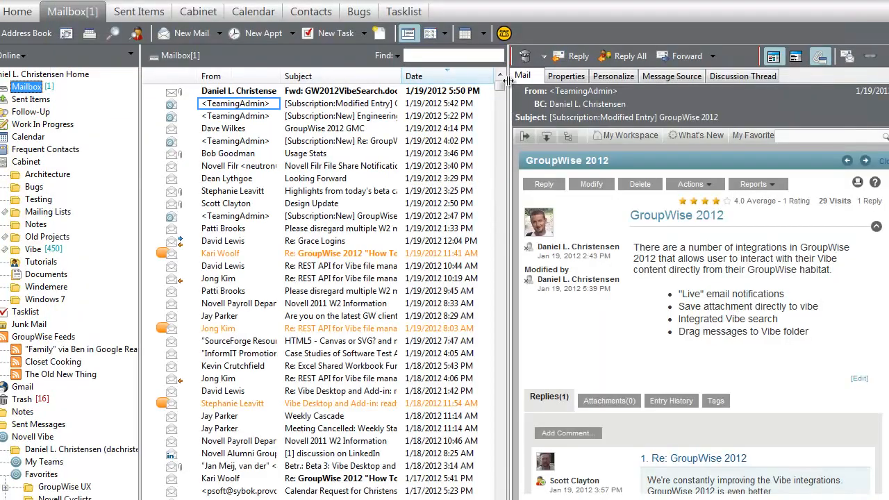
Delete the received forward and drag the Looking Forward email into the Vibe Discussion folder
{"action": "left_click", "coordinate": [219, 97]}
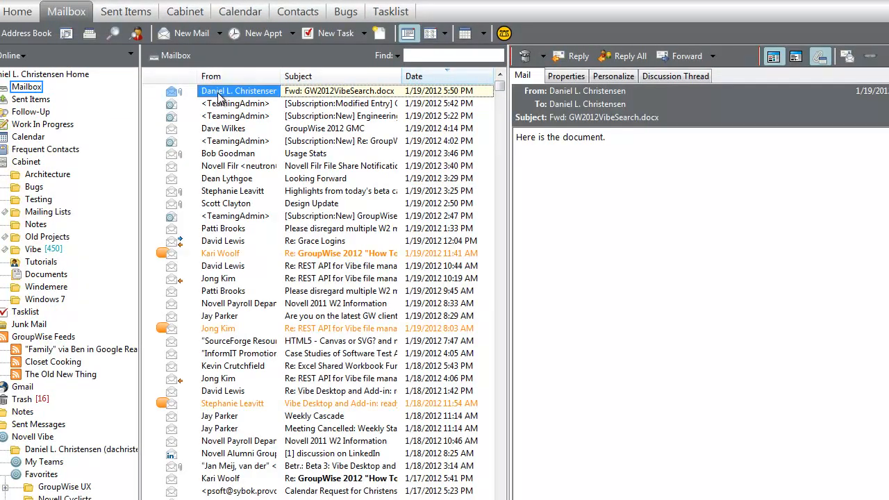
{"action": "key", "text": "Delete"}
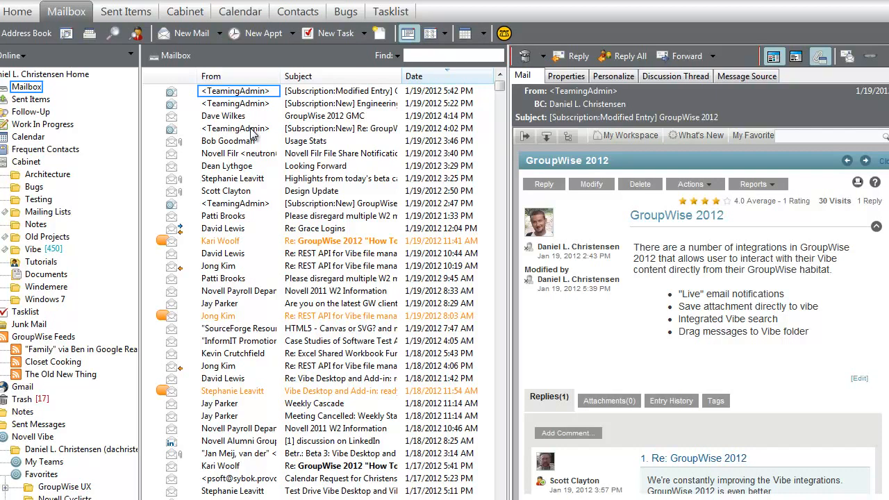
{"action": "left_click", "coordinate": [230, 168]}
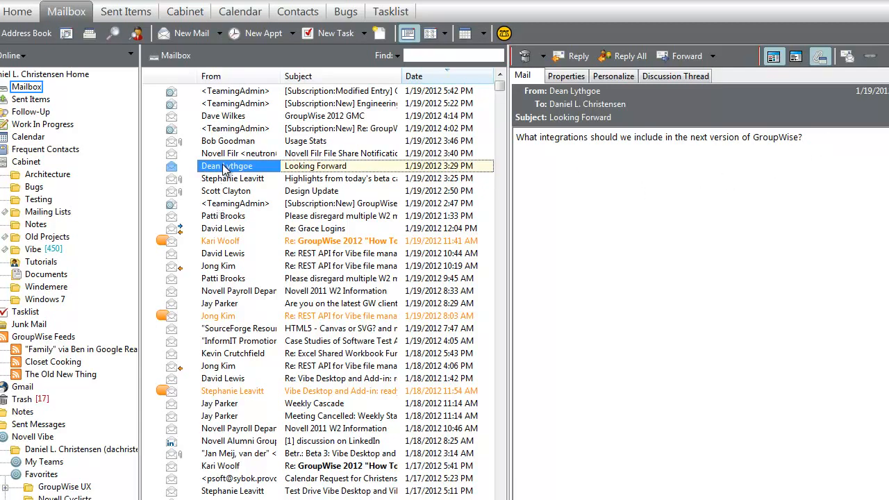
{"action": "left_click_drag", "start_coordinate": [223, 166], "coordinate": [68, 479]}
{"action": "left_click_drag", "start_coordinate": [82, 433], "coordinate": [68, 499]}
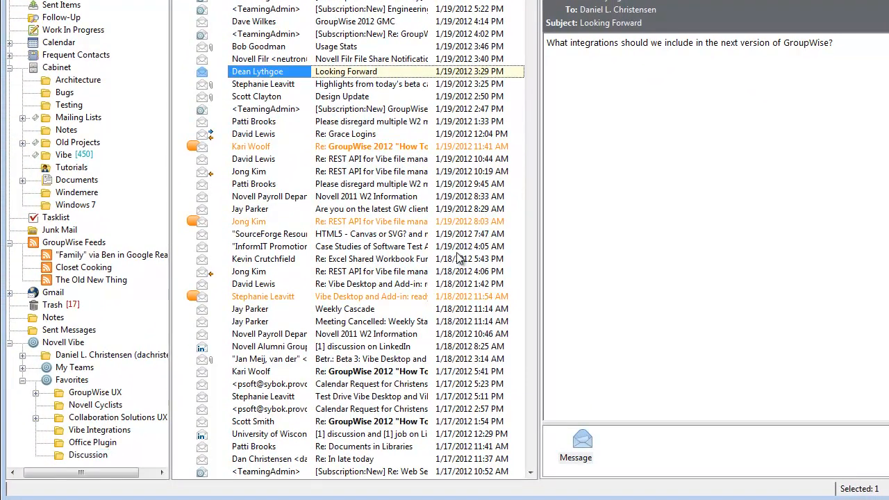
Add the comment 'Comment on the discussion' to the Looking Forward Vibe entry, then close it
{"action": "left_click", "coordinate": [89, 455]}
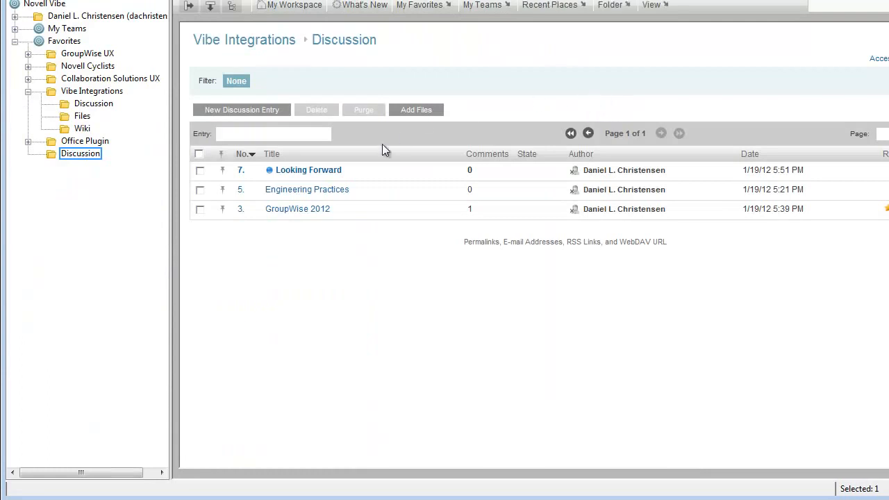
{"action": "left_click", "coordinate": [317, 171]}
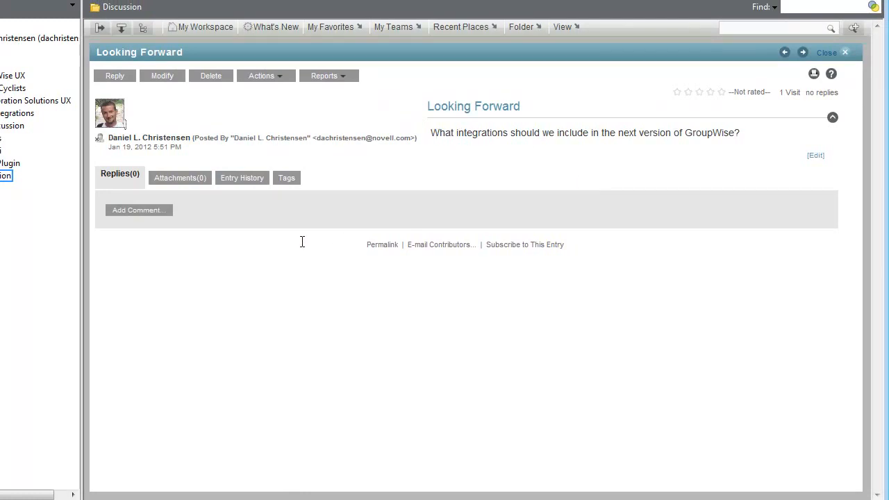
{"action": "left_click", "coordinate": [165, 212]}
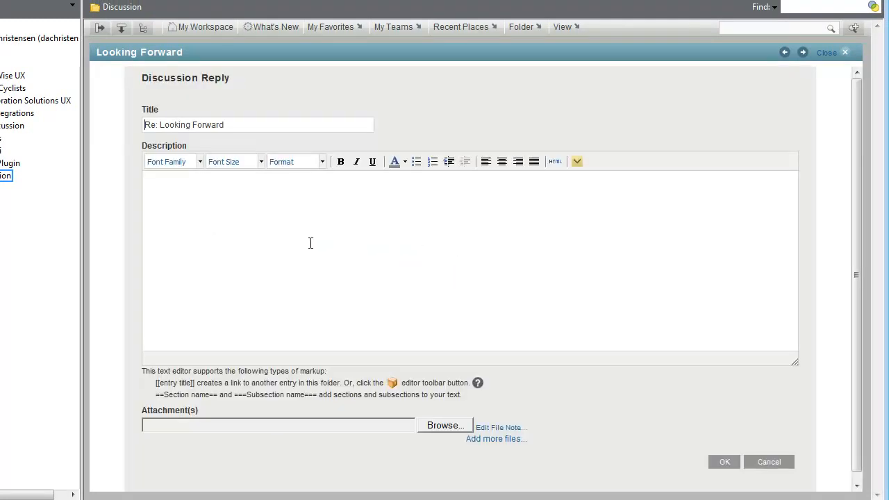
{"action": "type", "text": "Comment on the discussion"}
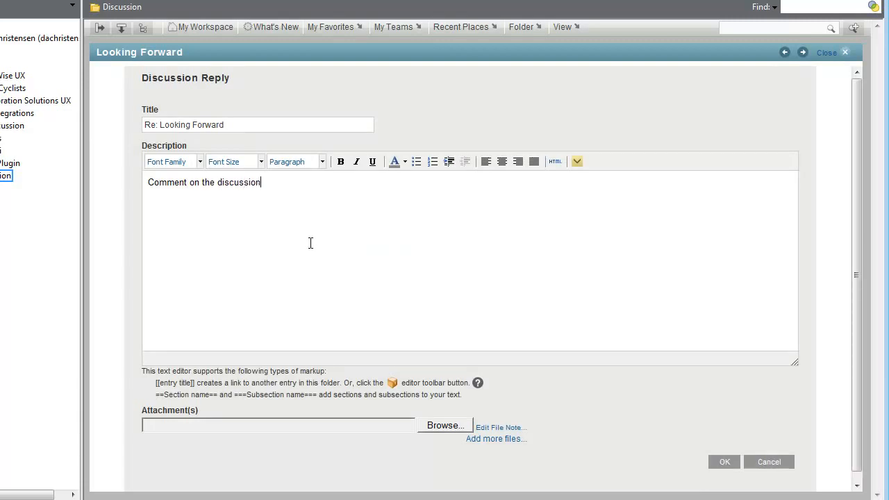
{"action": "left_click", "coordinate": [725, 461]}
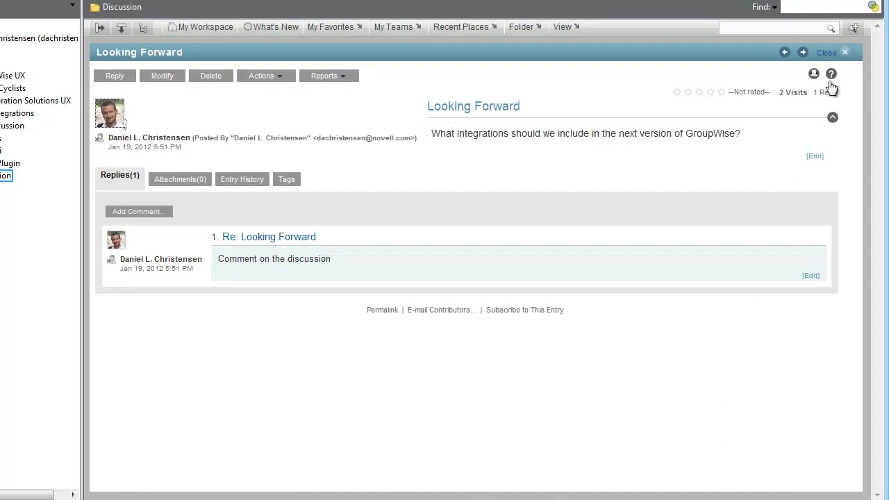
{"action": "left_click", "coordinate": [843, 52]}
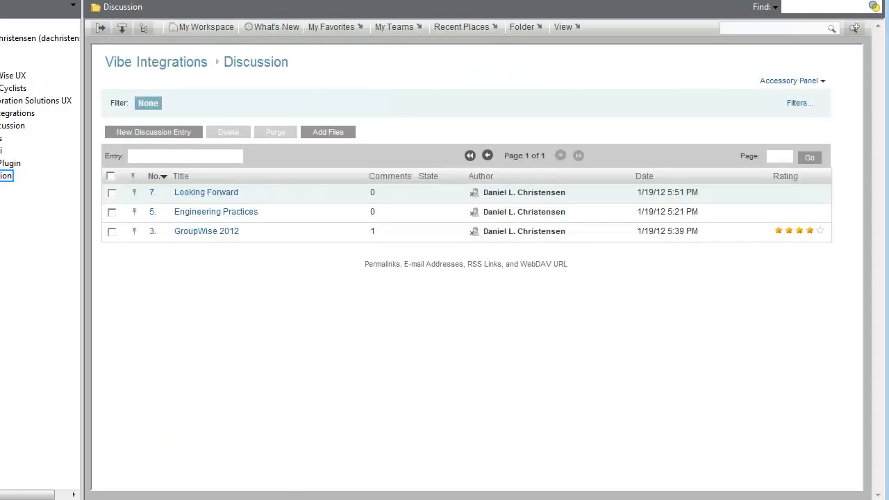